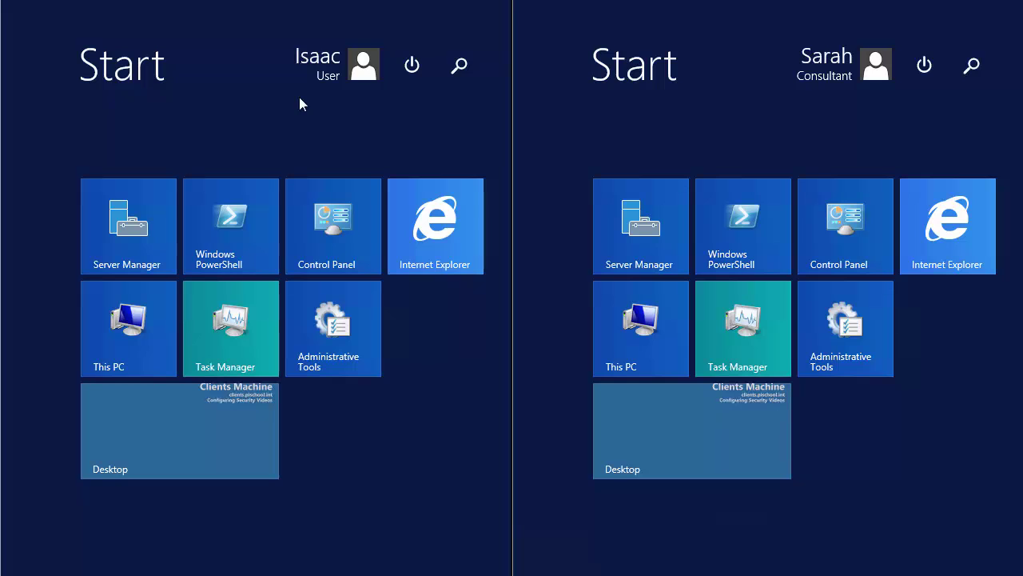
In the User session's Excel, run a PI DataLink search for * on PISRV2, listing 116 points
{"action": "left_click_drag", "start_coordinate": [304, 80], "coordinate": [264, 101]}
{"action": "key", "text": "Escape"}
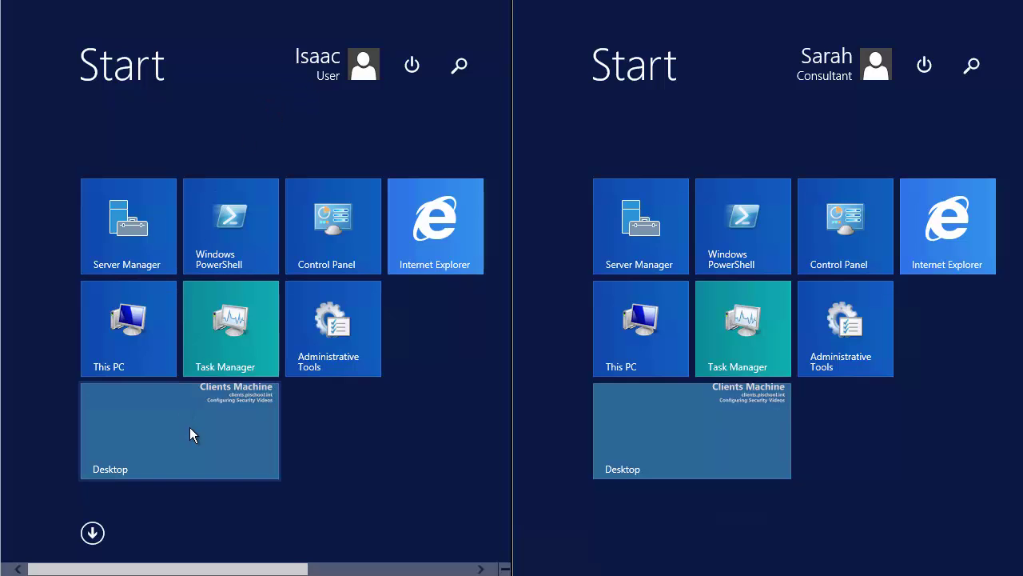
{"action": "left_click", "coordinate": [192, 453]}
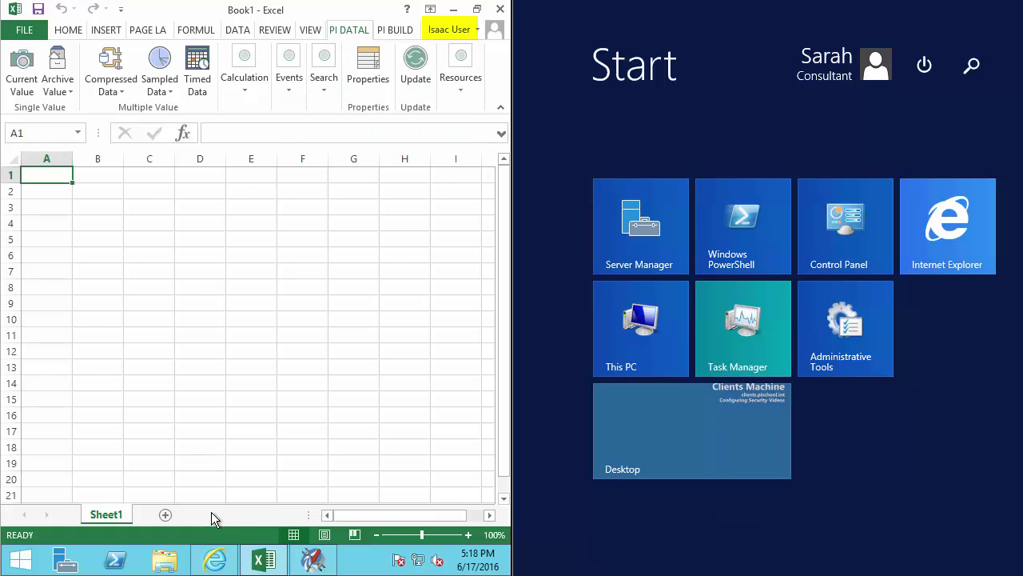
{"action": "left_click", "coordinate": [325, 74]}
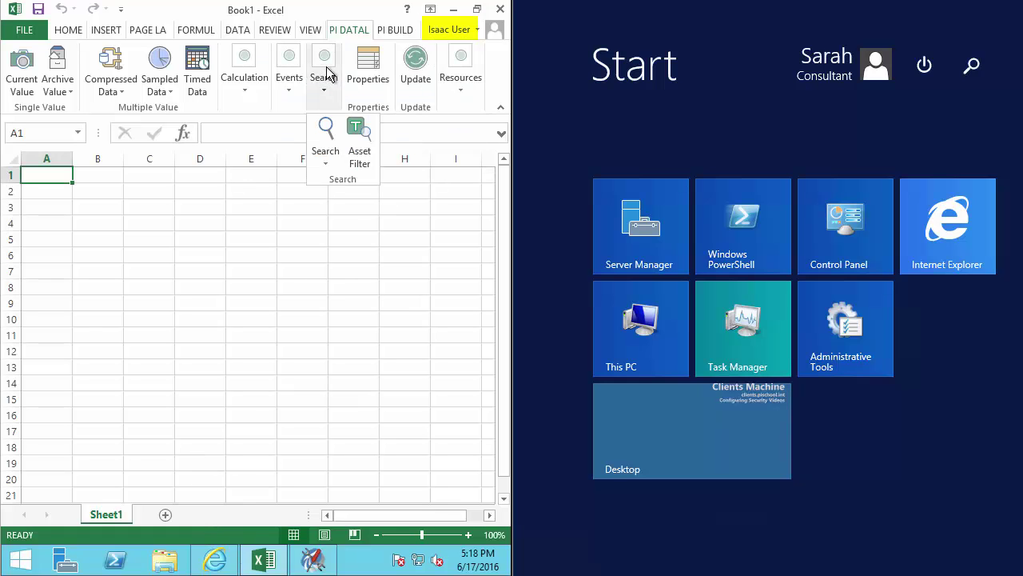
{"action": "left_click", "coordinate": [327, 131]}
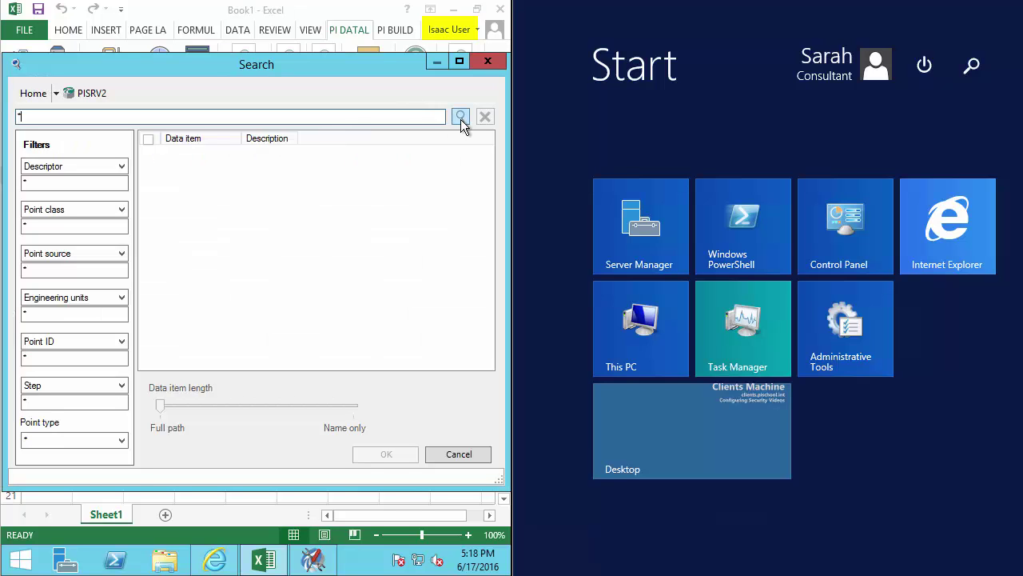
{"action": "left_click", "coordinate": [461, 117]}
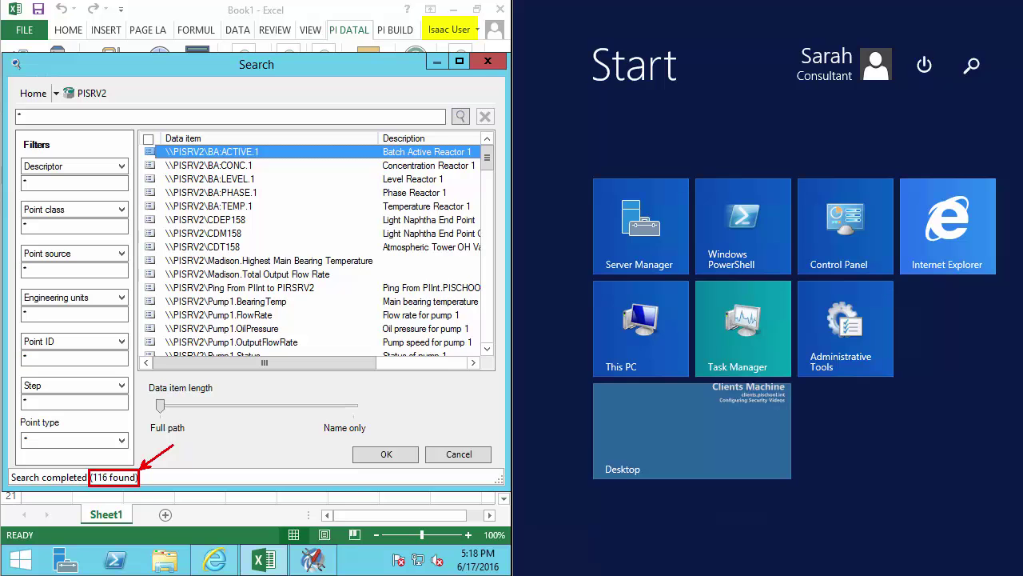
{"action": "mouse_move", "coordinate": [252, 158]}
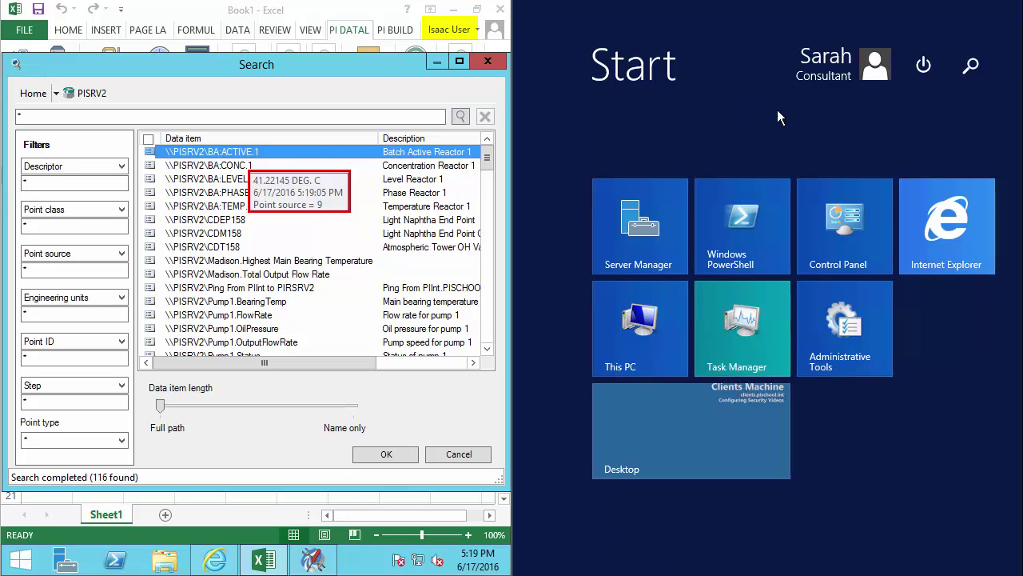
Repeat the * PI DataLink search in the Consultant session's Excel, finding only the Pump5 points and Test Point
{"action": "left_click", "coordinate": [655, 439]}
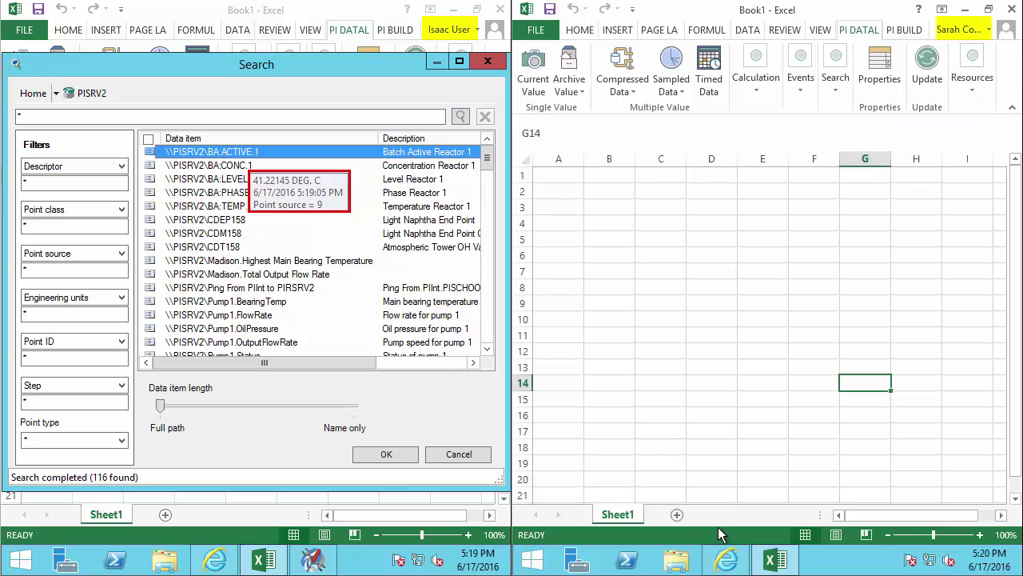
{"action": "left_click", "coordinate": [838, 71]}
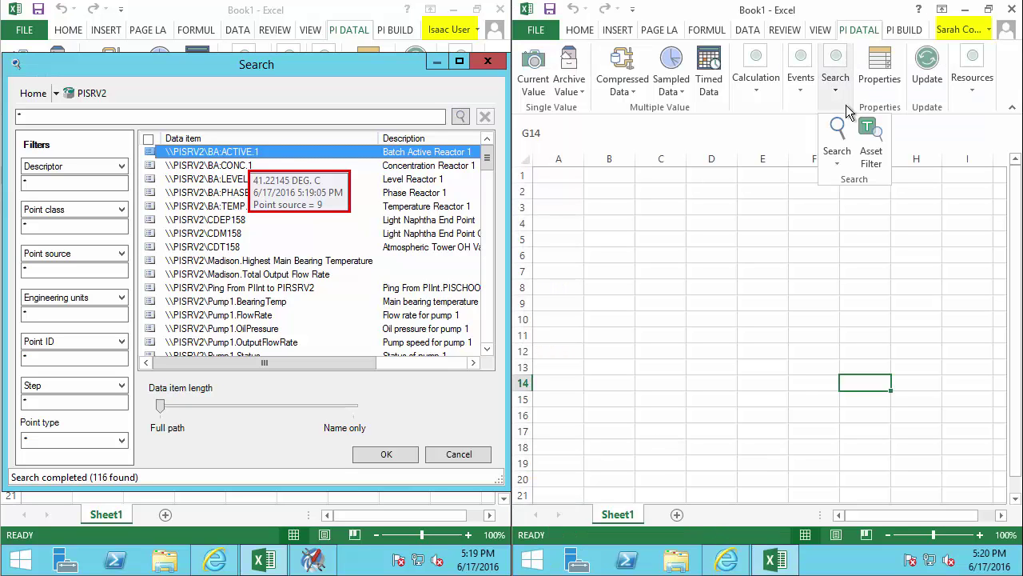
{"action": "left_click", "coordinate": [842, 132]}
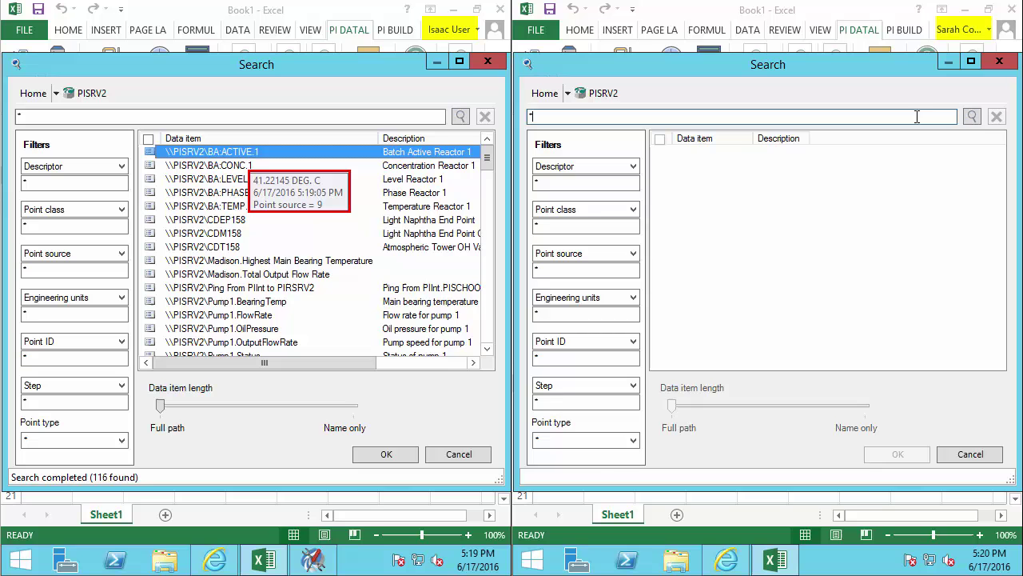
{"action": "left_click", "coordinate": [973, 117]}
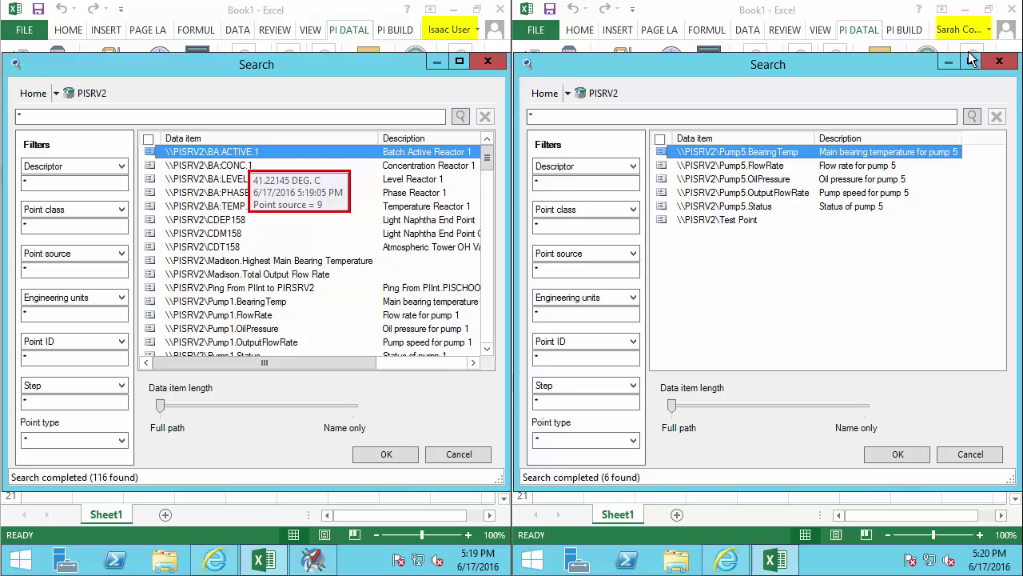
{"action": "mouse_move", "coordinate": [791, 159]}
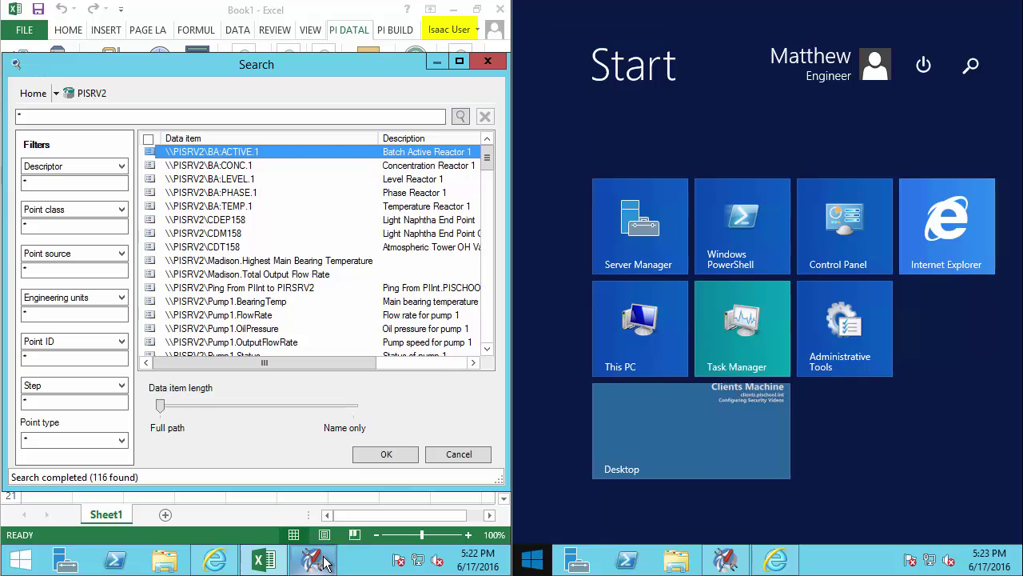
In the User session's PI SMT, view Security > Database Security, which shows a No Read Access error
{"action": "mouse_move", "coordinate": [323, 565]}
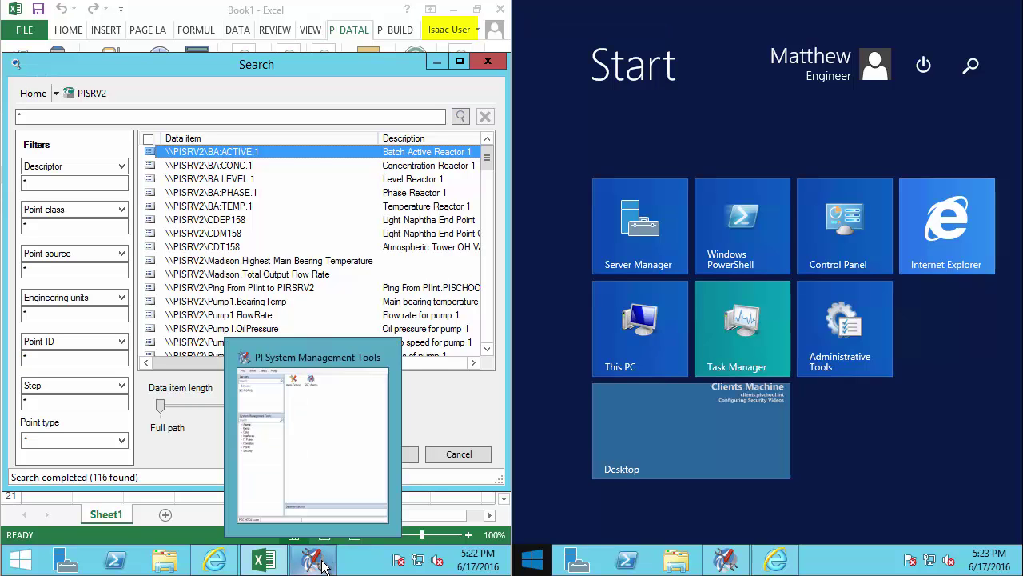
{"action": "left_click", "coordinate": [323, 565]}
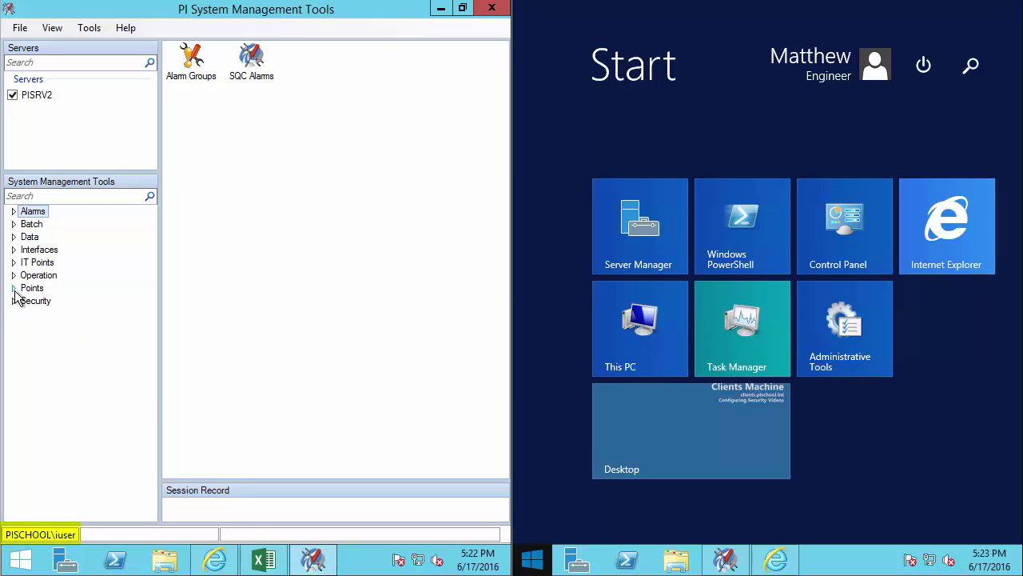
{"action": "left_click", "coordinate": [13, 300]}
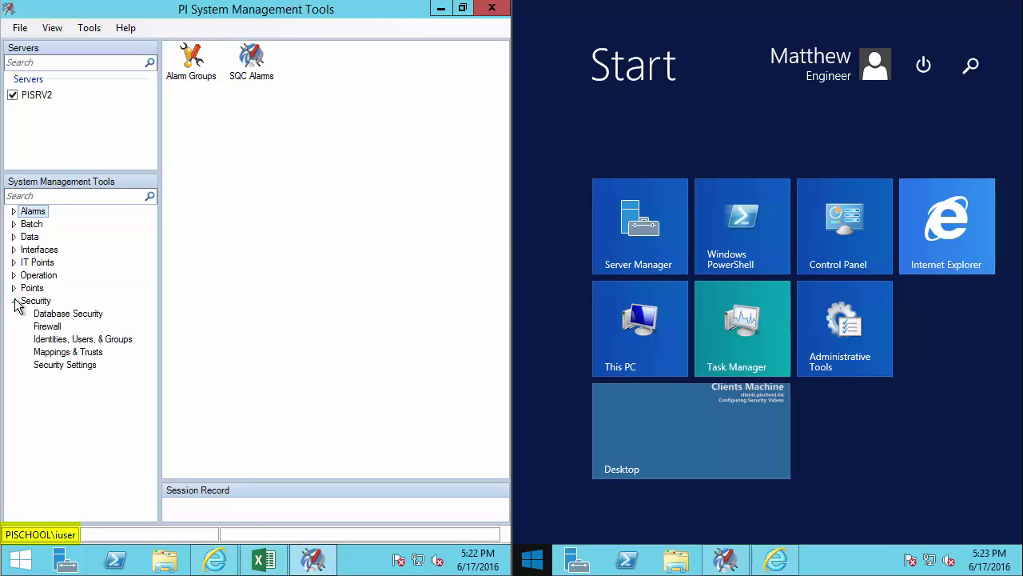
{"action": "left_click", "coordinate": [60, 314]}
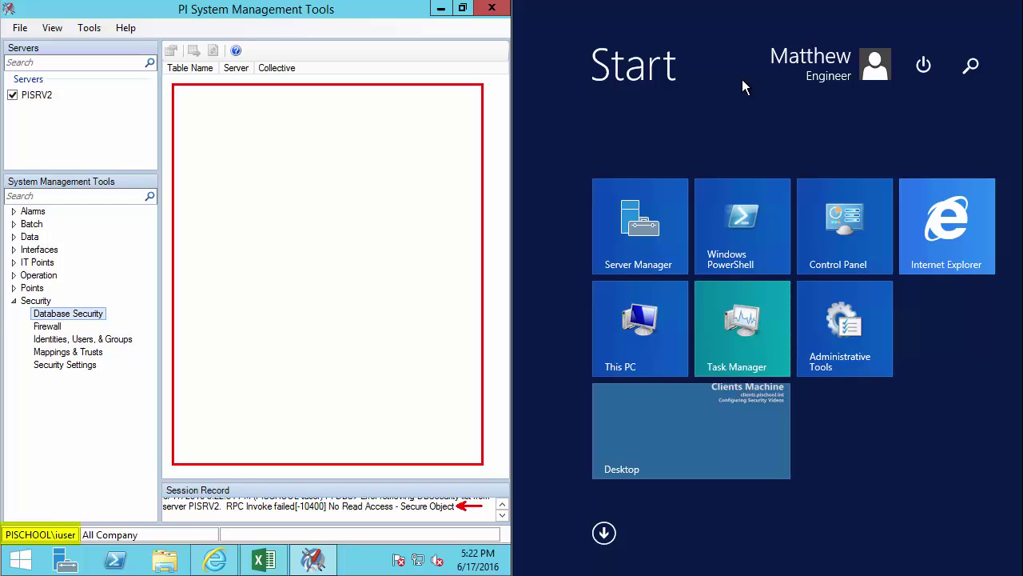
In the Engineer session's PI SMT, view the Database Security tables, then the Snapshot and Archive Statistics counters
{"action": "left_click", "coordinate": [690, 448]}
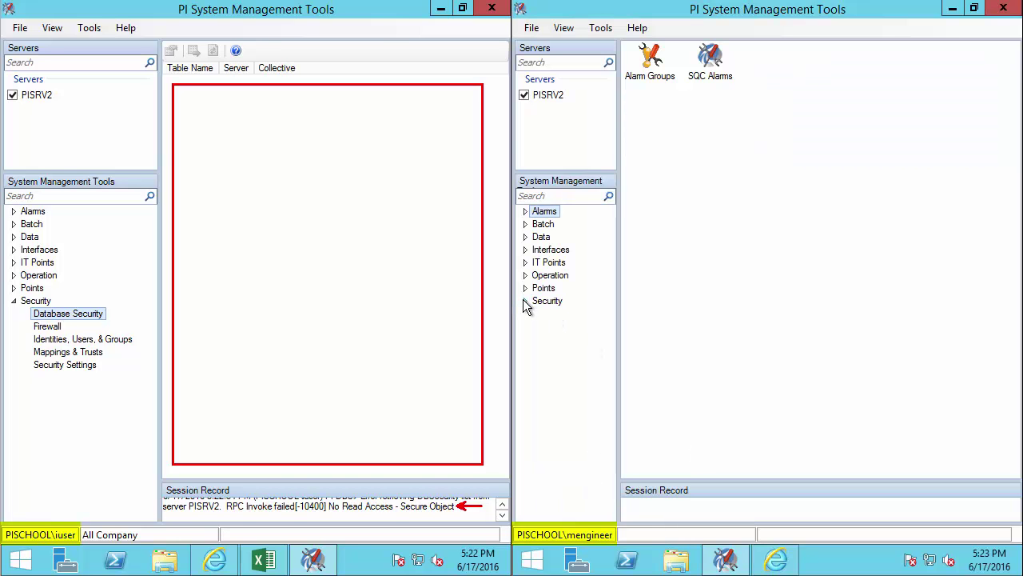
{"action": "left_click", "coordinate": [525, 301]}
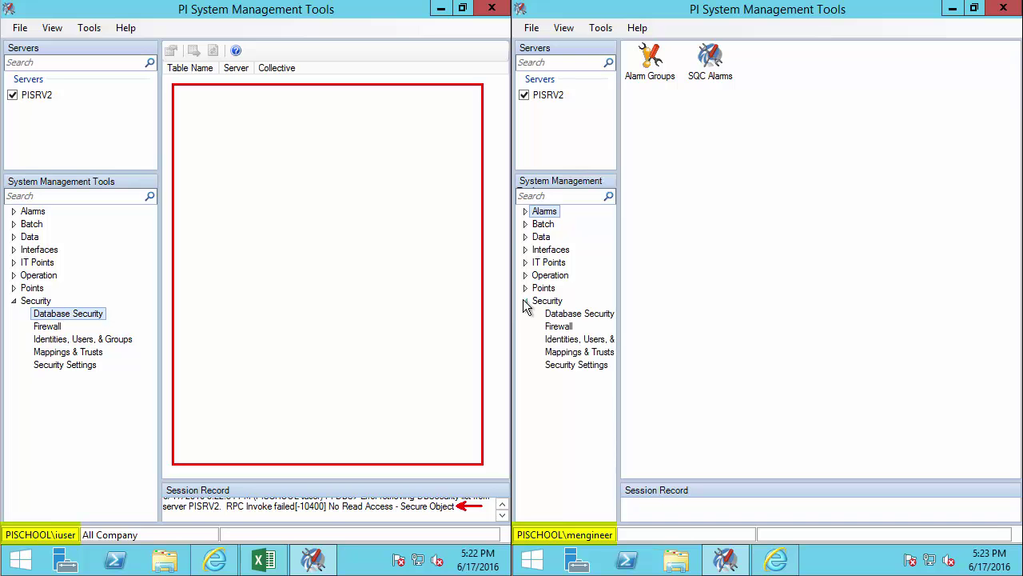
{"action": "left_click", "coordinate": [582, 316]}
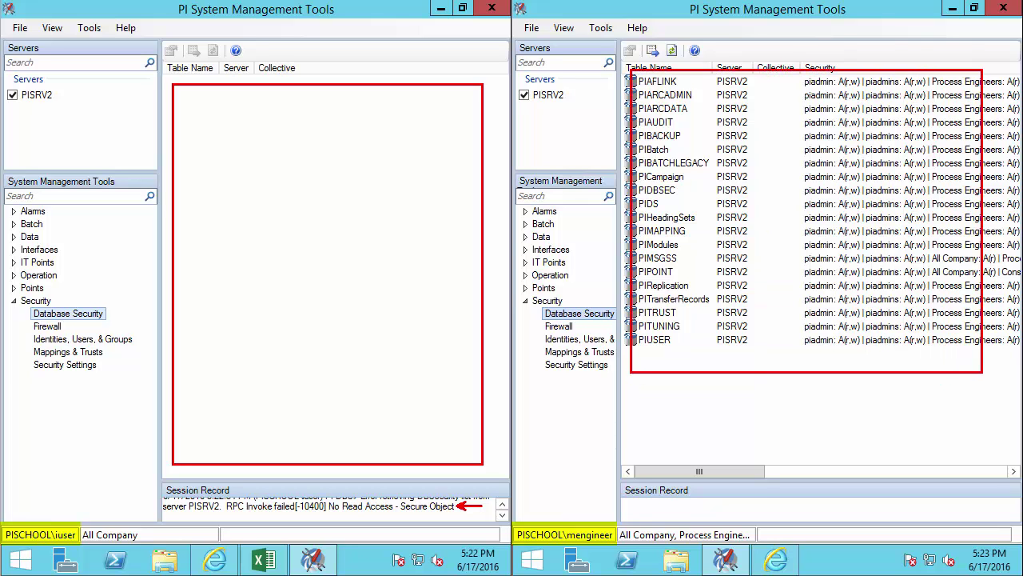
{"action": "left_click", "coordinate": [526, 275]}
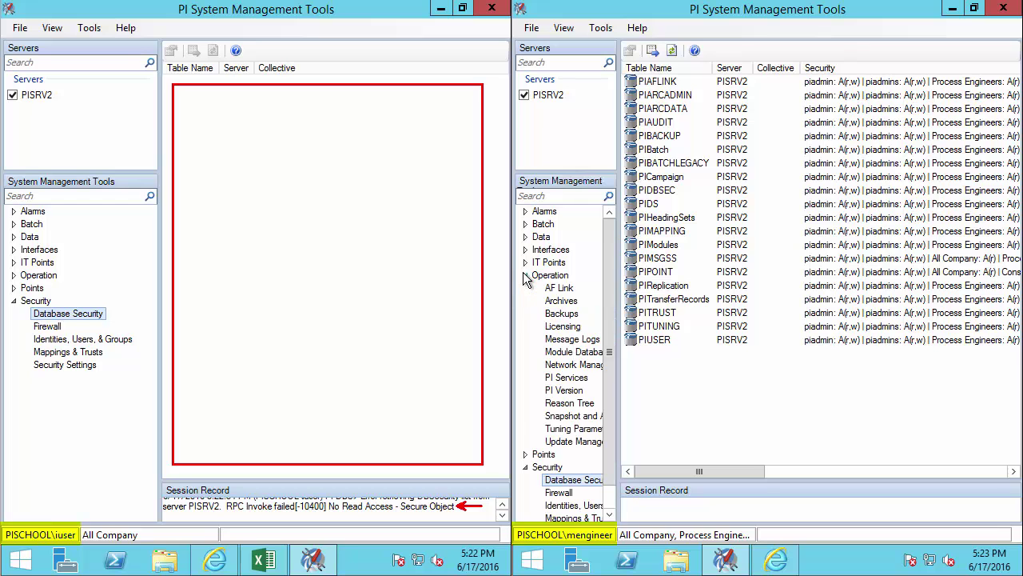
{"action": "left_click", "coordinate": [584, 417]}
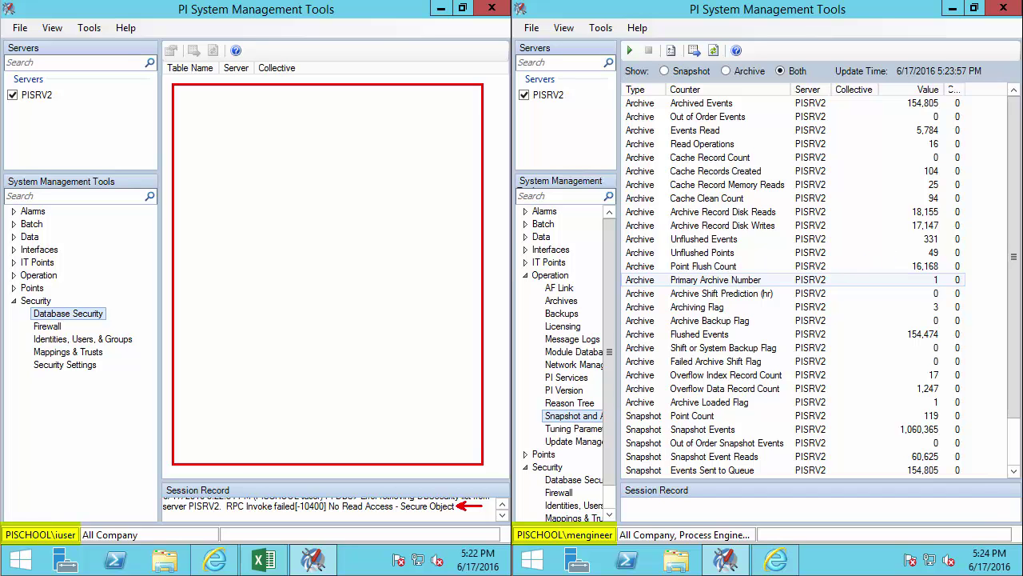
Name the engineer's test point in Point Builder and save it; it fails with No Write Access
{"action": "left_click", "coordinate": [527, 455]}
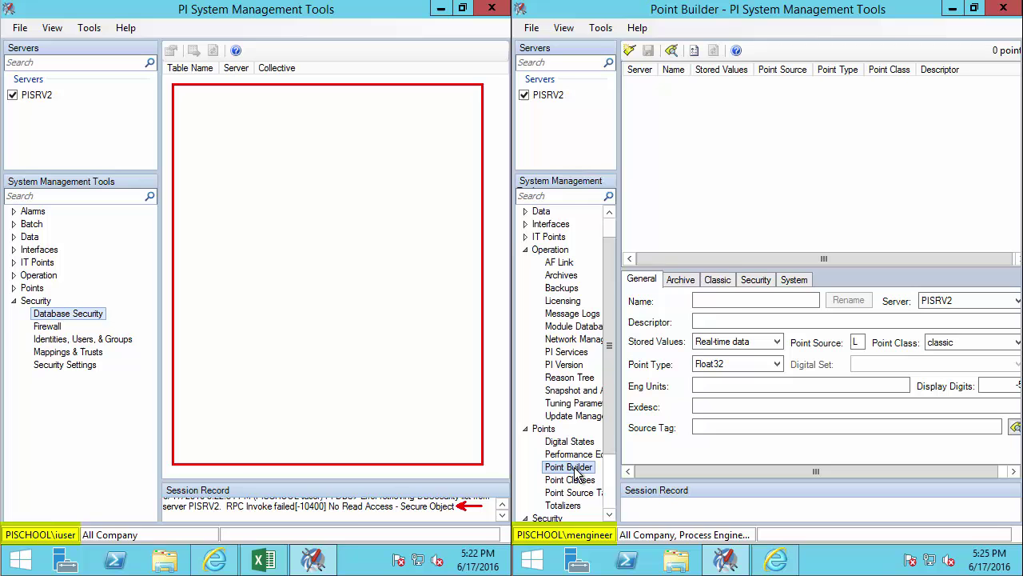
{"action": "left_click", "coordinate": [718, 302]}
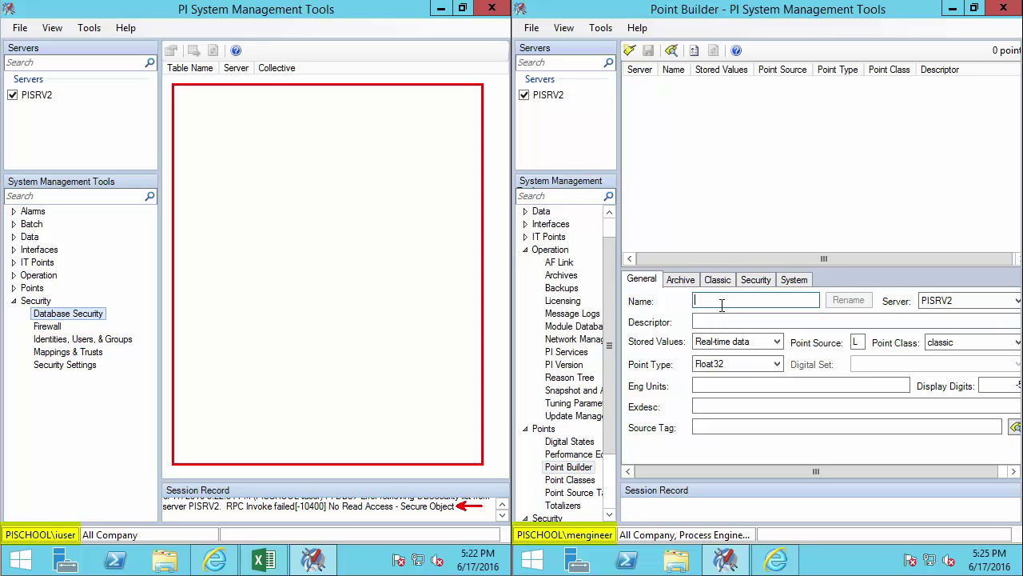
{"action": "type", "text": "Matthew Test Point"}
{"action": "left_click", "coordinate": [648, 50]}
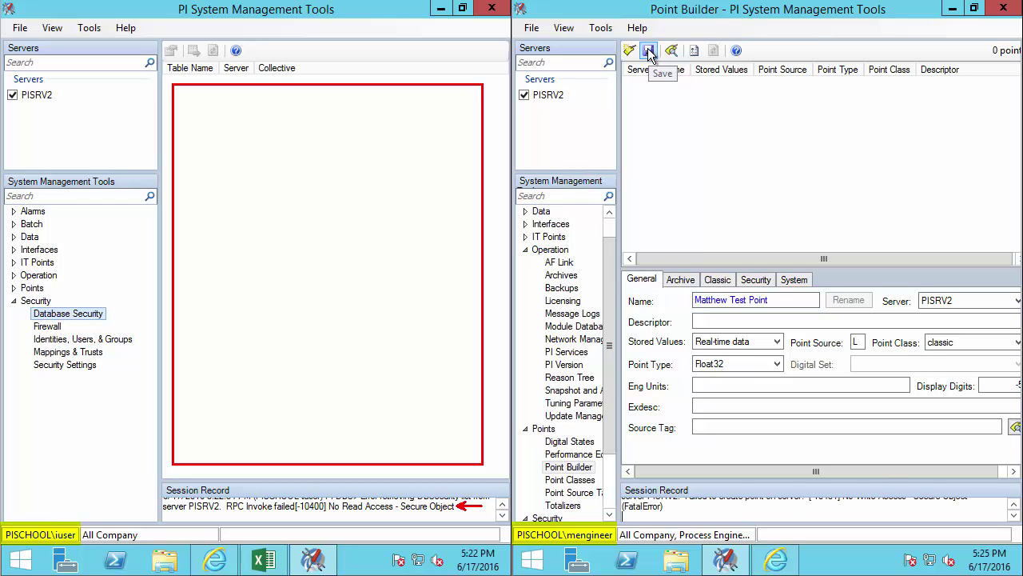
{"action": "left_click_drag", "start_coordinate": [789, 486], "coordinate": [796, 443]}
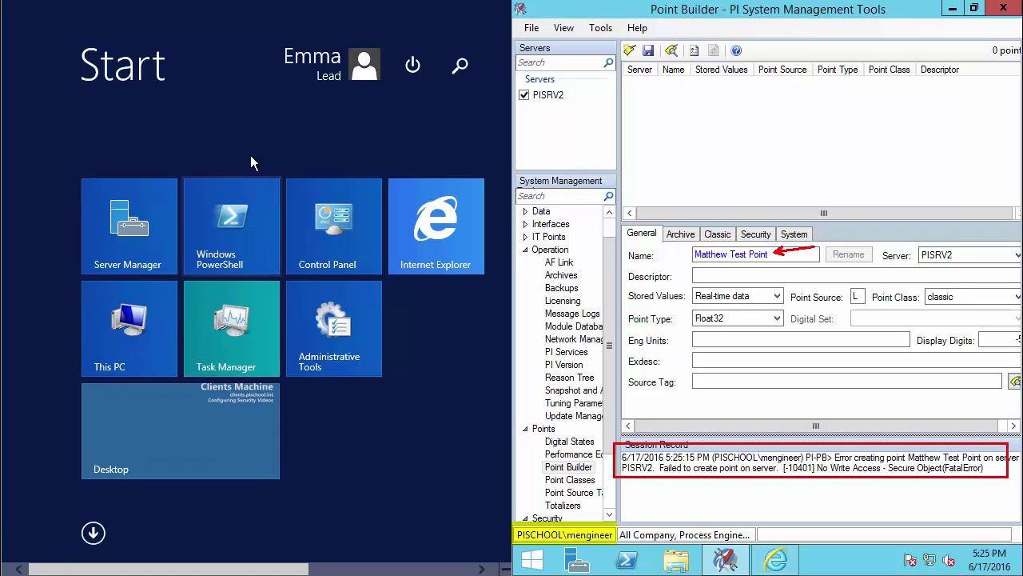
In the Lead session's Point Builder, enter the lead user's test point name and save it to PISRV2
{"action": "left_click", "coordinate": [284, 71]}
{"action": "left_click", "coordinate": [210, 427]}
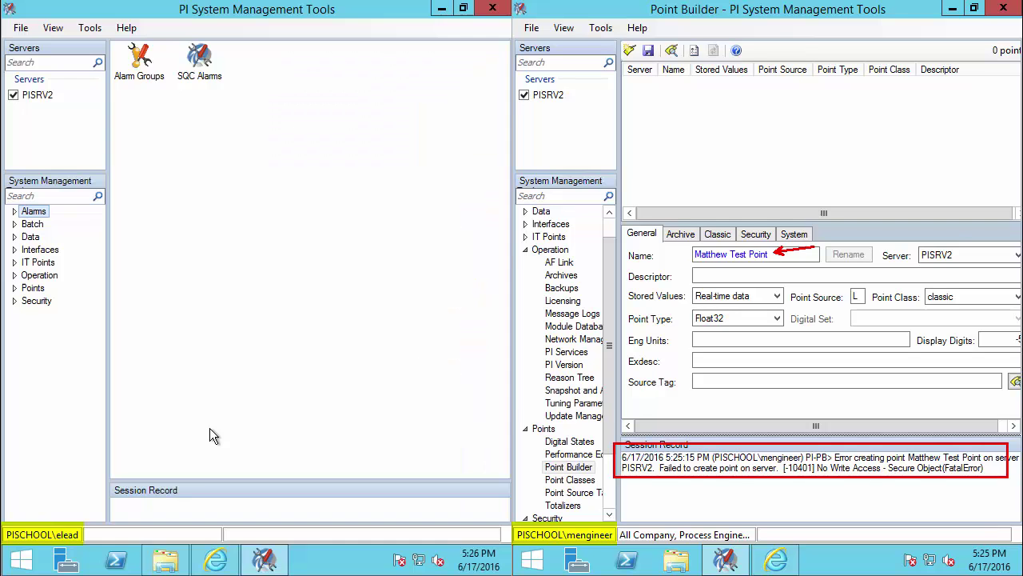
{"action": "left_click", "coordinate": [15, 288]}
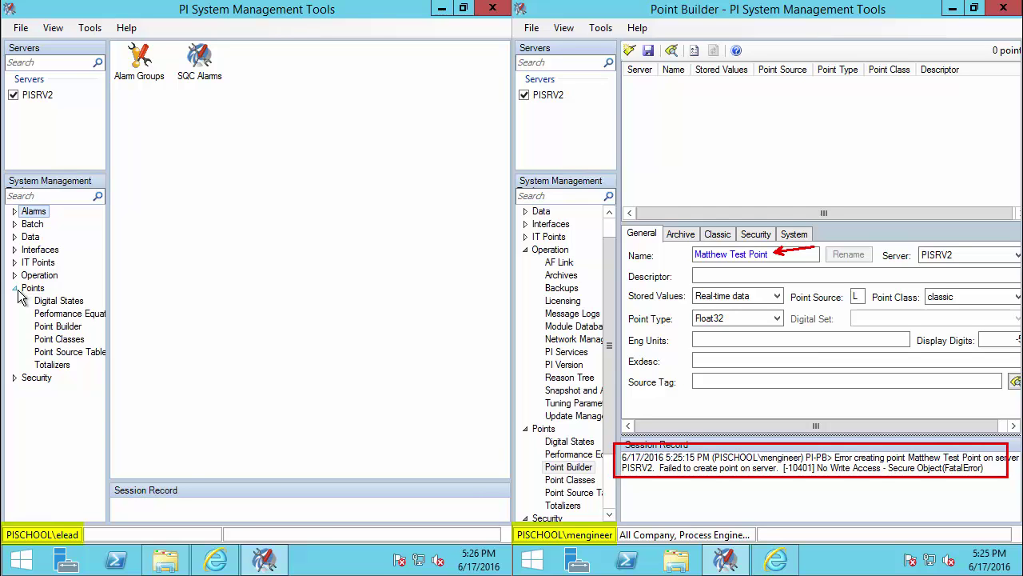
{"action": "left_click", "coordinate": [54, 326]}
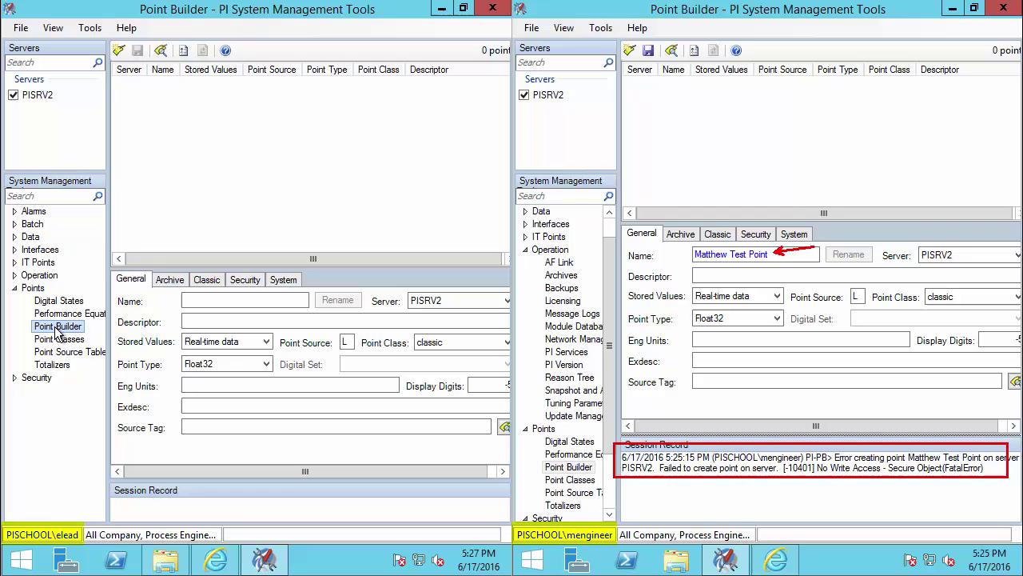
{"action": "left_click", "coordinate": [189, 299]}
{"action": "type", "text": "Em"}
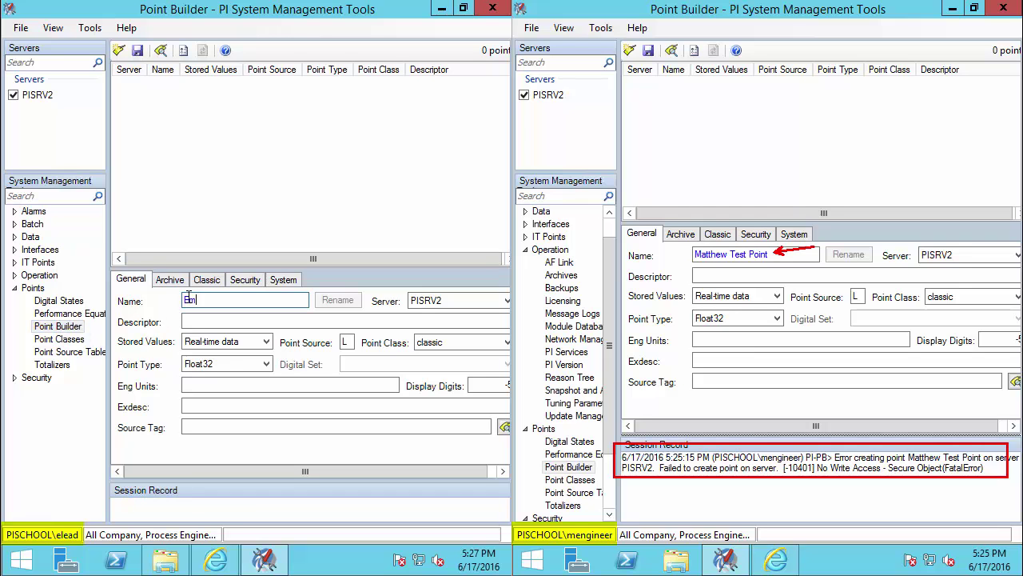
{"action": "type", "text": "ma Test Point"}
{"action": "left_click", "coordinate": [137, 51]}
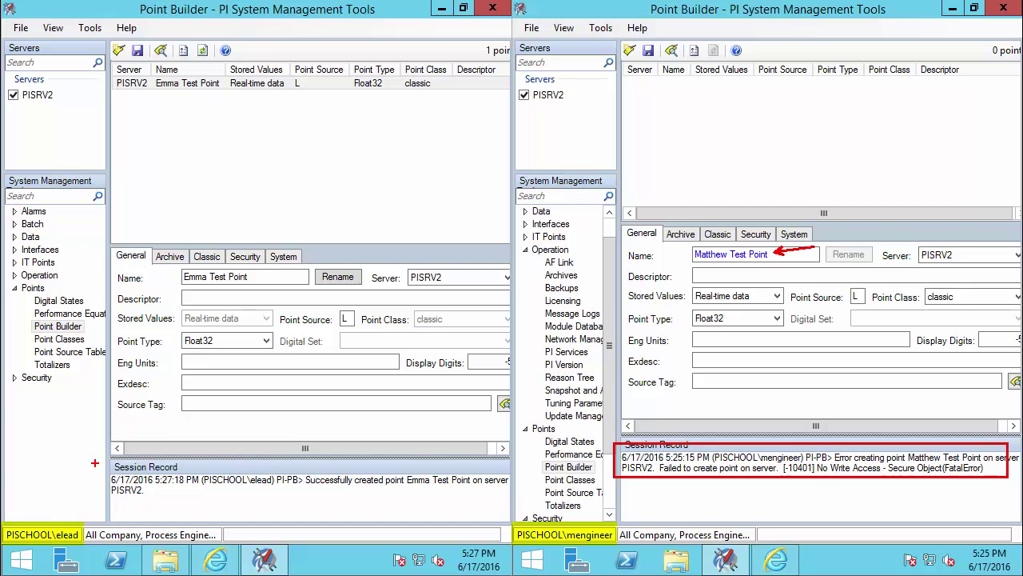
Check the session record for the successful point creation, then go to the Start screen
{"action": "mouse_move", "coordinate": [115, 461]}
{"action": "left_mouse_down"}
{"action": "mouse_move", "coordinate": [418, 504]}
{"action": "mouse_move", "coordinate": [505, 504]}
{"action": "left_mouse_up"}
{"action": "left_click_drag", "start_coordinate": [262, 277], "coordinate": [315, 311]}
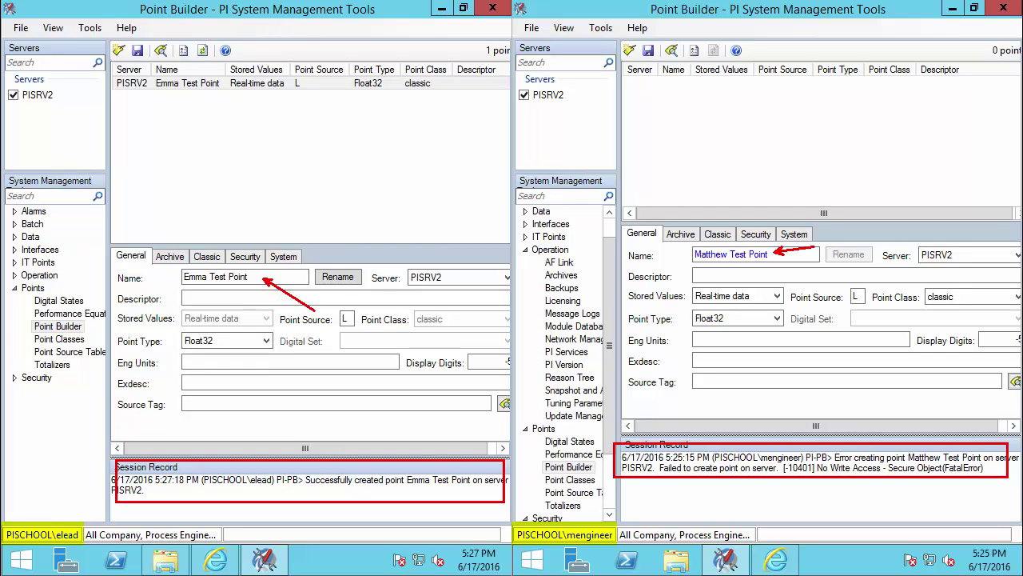
{"action": "key", "text": "Escape"}
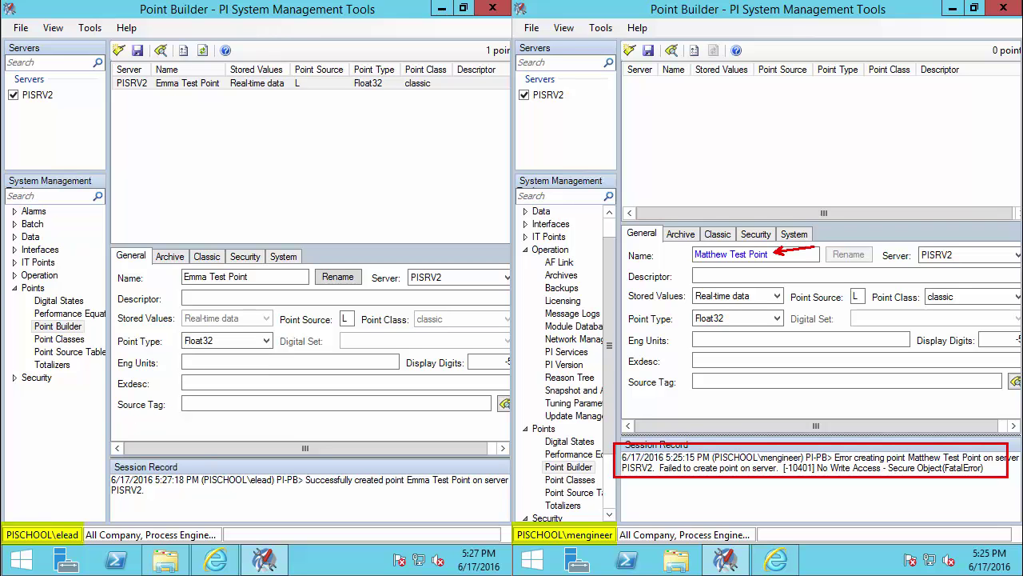
{"action": "left_click", "coordinate": [21, 560]}
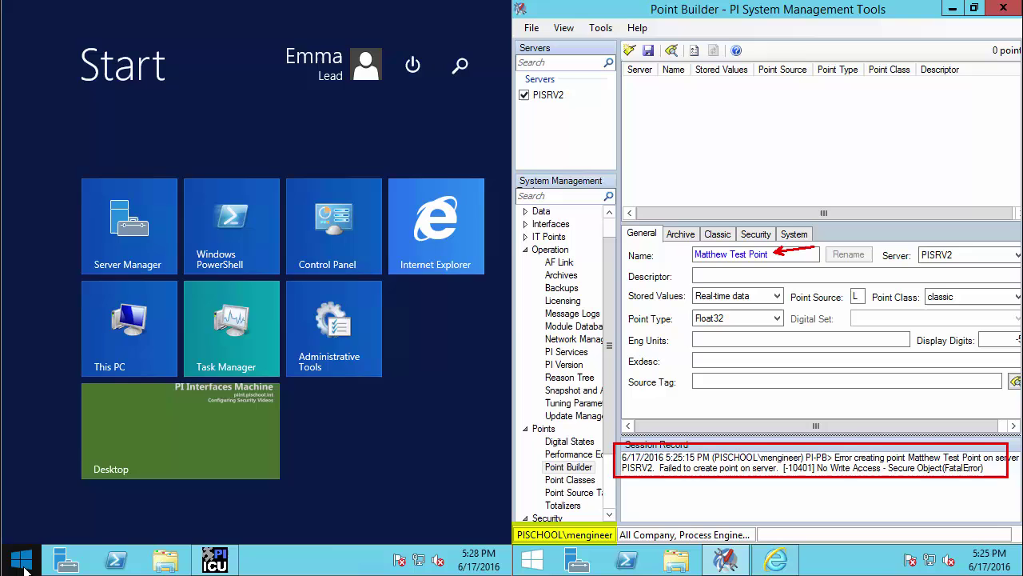
Import OPCInt_ReadOnly.bat_new as a new interface instance on PISRV2, dismissing the duplicate point source warning
{"action": "left_click", "coordinate": [21, 561]}
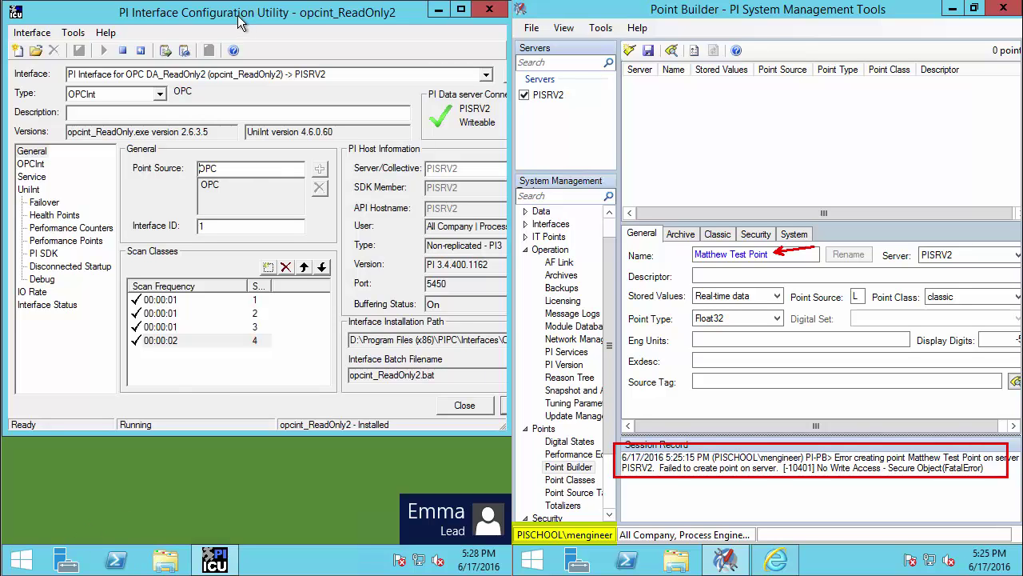
{"action": "left_click", "coordinate": [29, 37]}
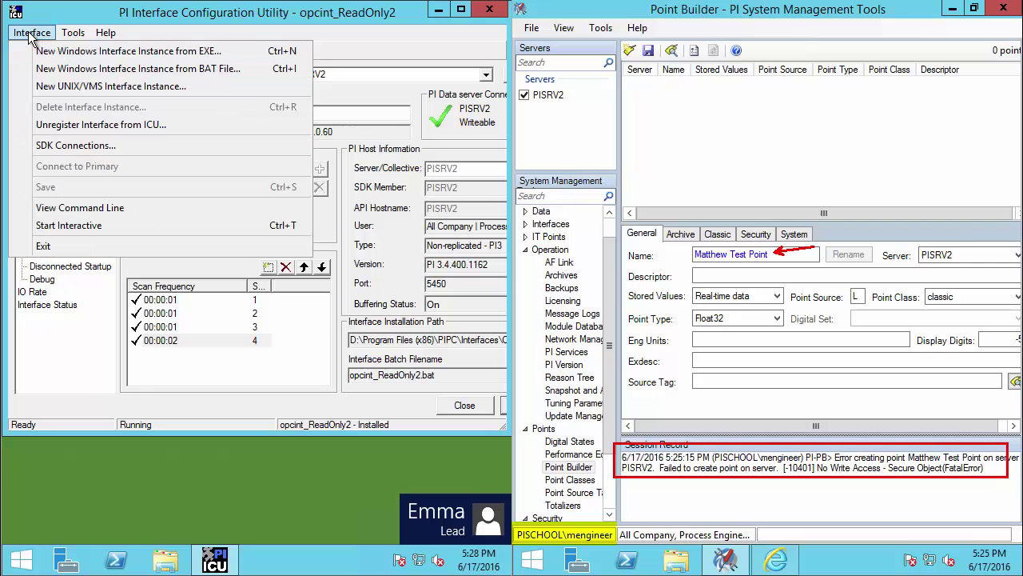
{"action": "left_click", "coordinate": [68, 72]}
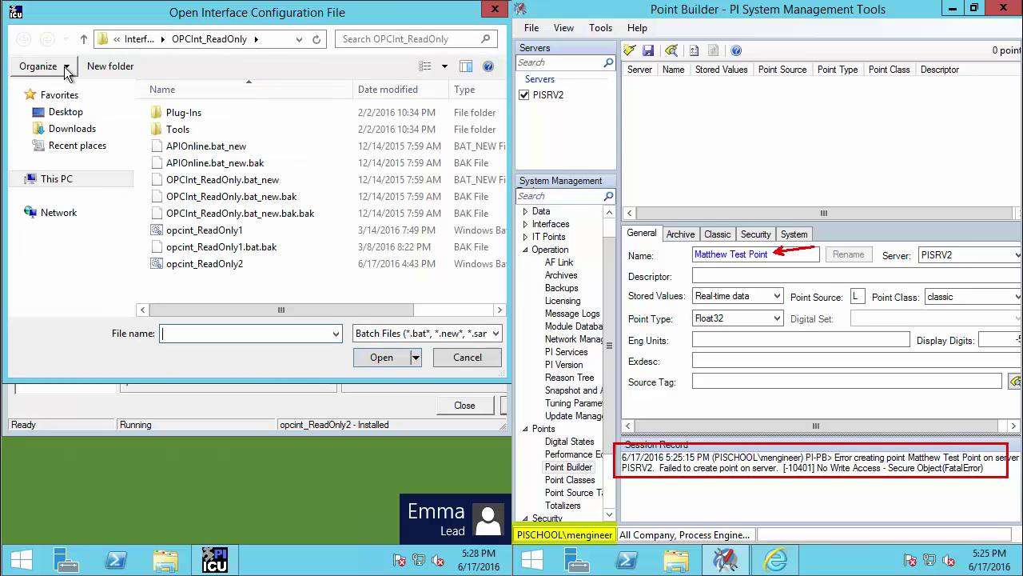
{"action": "left_click", "coordinate": [254, 181]}
{"action": "left_click", "coordinate": [389, 358]}
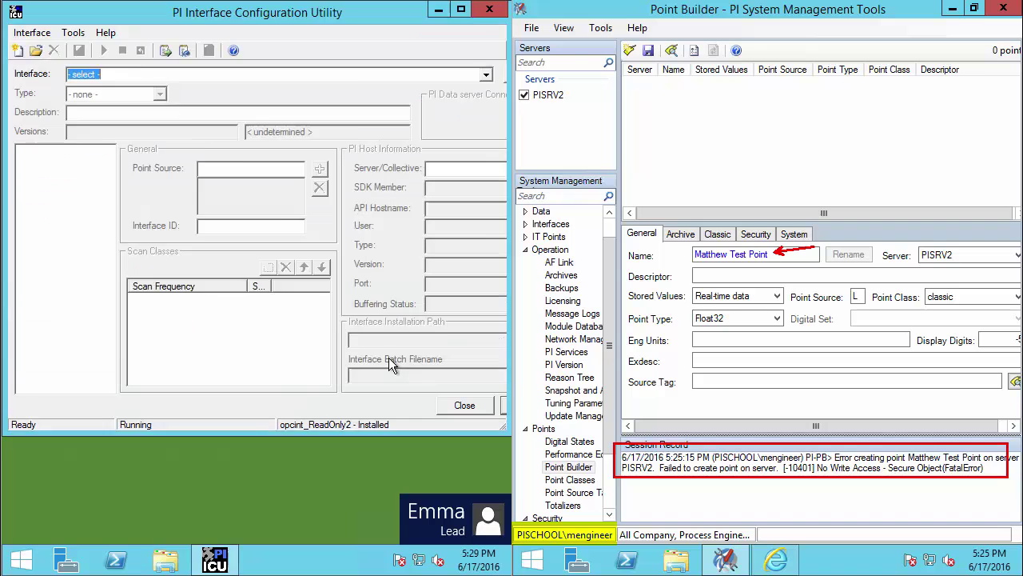
{"action": "left_click", "coordinate": [337, 245]}
{"action": "left_click", "coordinate": [323, 257]}
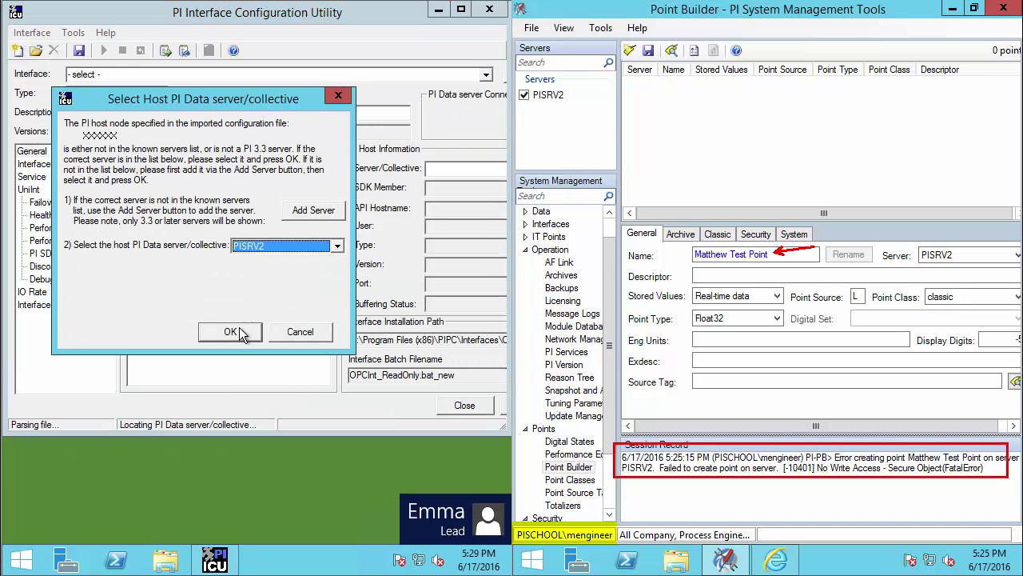
{"action": "left_click", "coordinate": [230, 331]}
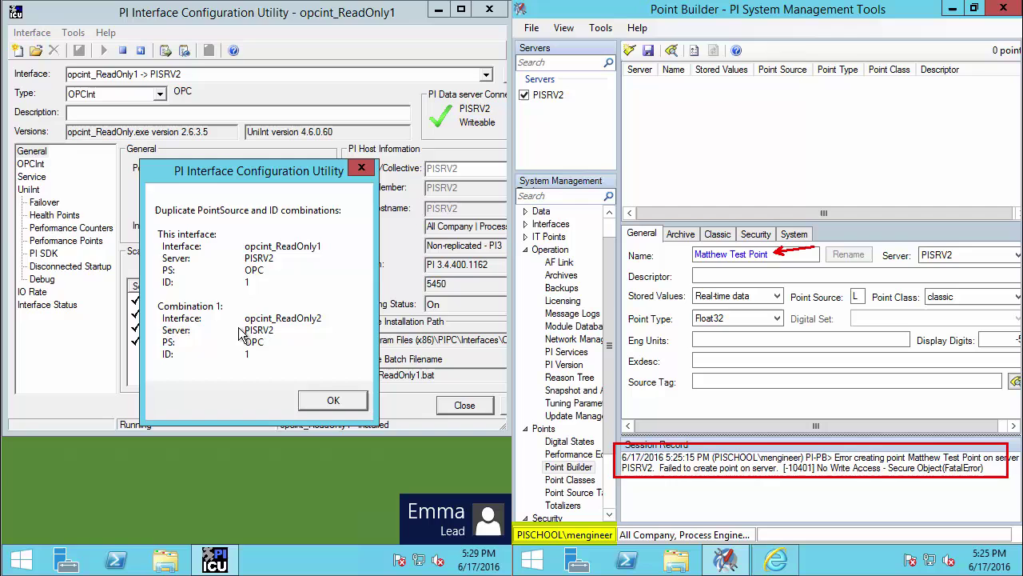
{"action": "left_click", "coordinate": [332, 399]}
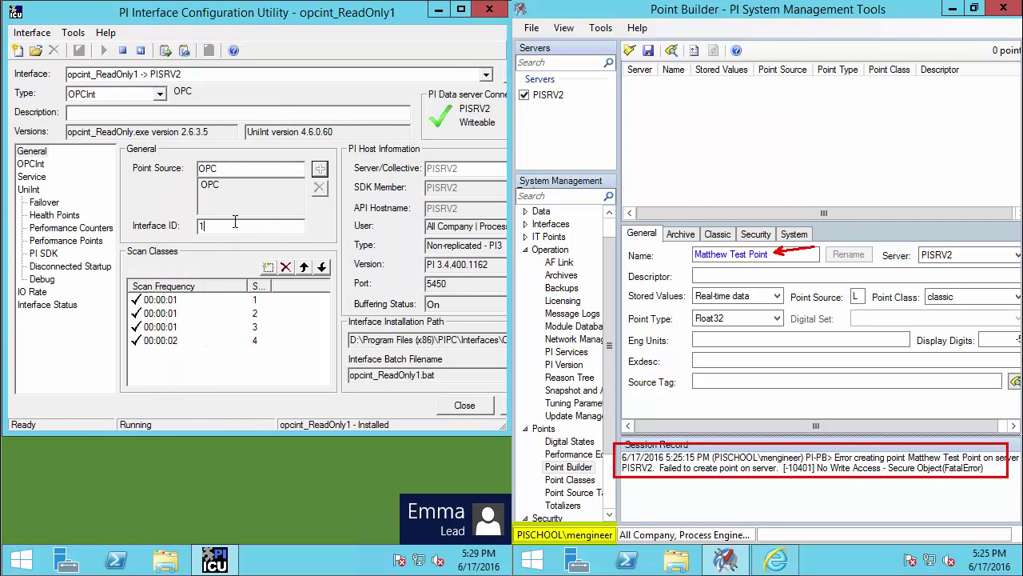
Change the Interface ID to 2 and save the interface configuration
{"action": "key", "text": "BackSpace"}
{"action": "type", "text": "2"}
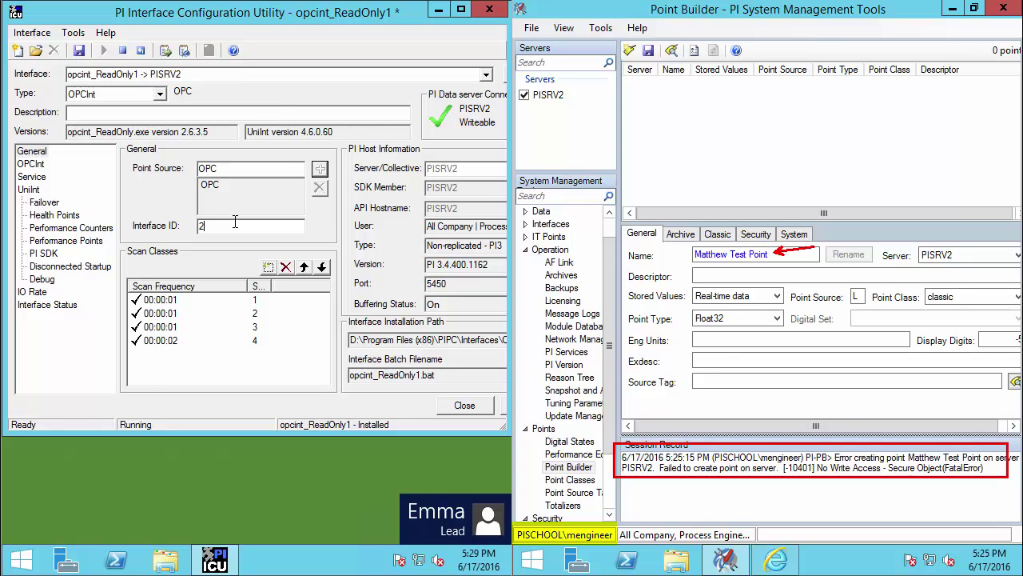
{"action": "key", "text": "ctrl+s"}
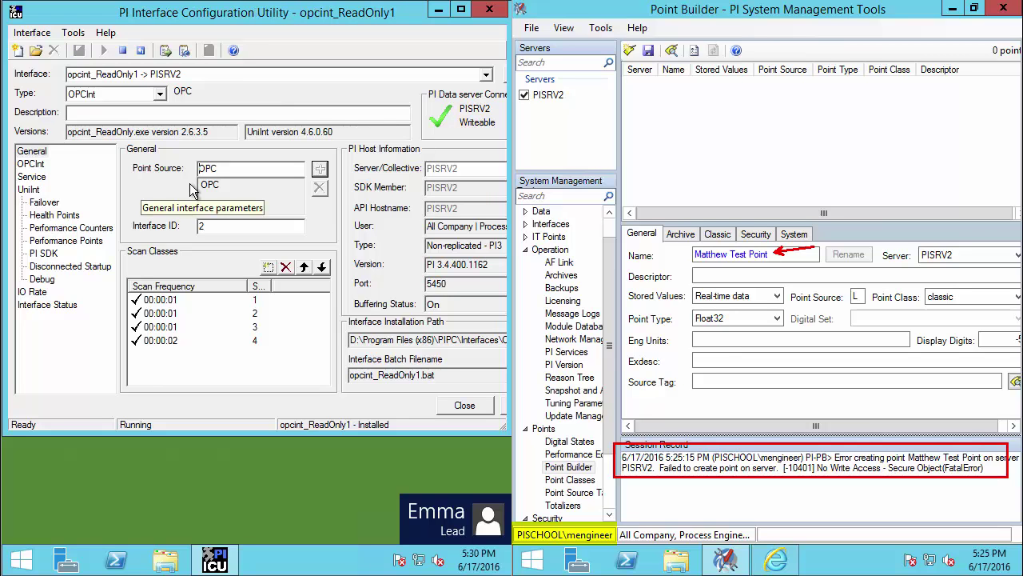
As the engineer, import piping.bat_new on PISRV2, which is refused without Module Database write permission
{"action": "left_click", "coordinate": [542, 564]}
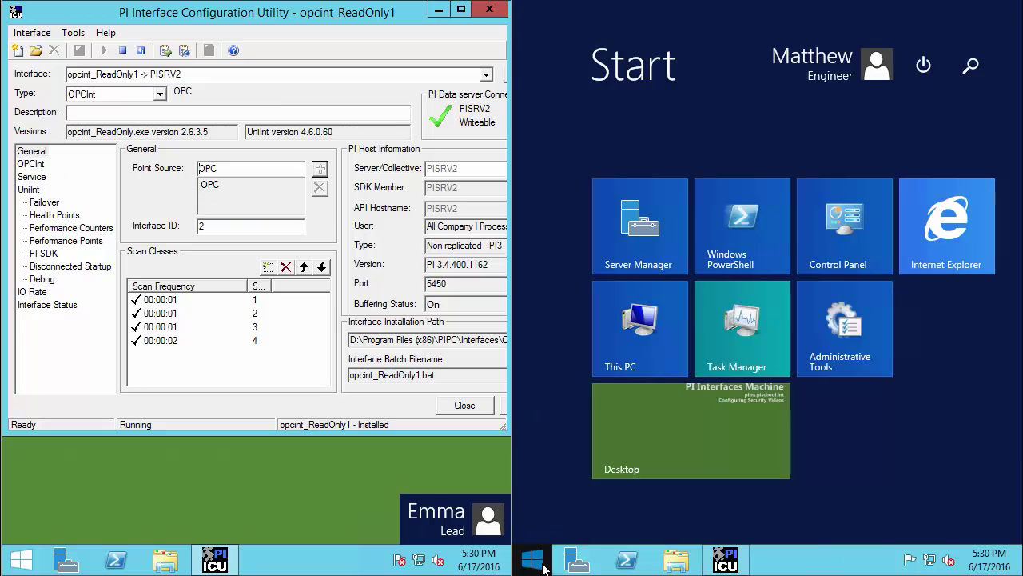
{"action": "left_click", "coordinate": [542, 564]}
{"action": "left_click", "coordinate": [544, 33]}
{"action": "left_click", "coordinate": [639, 50]}
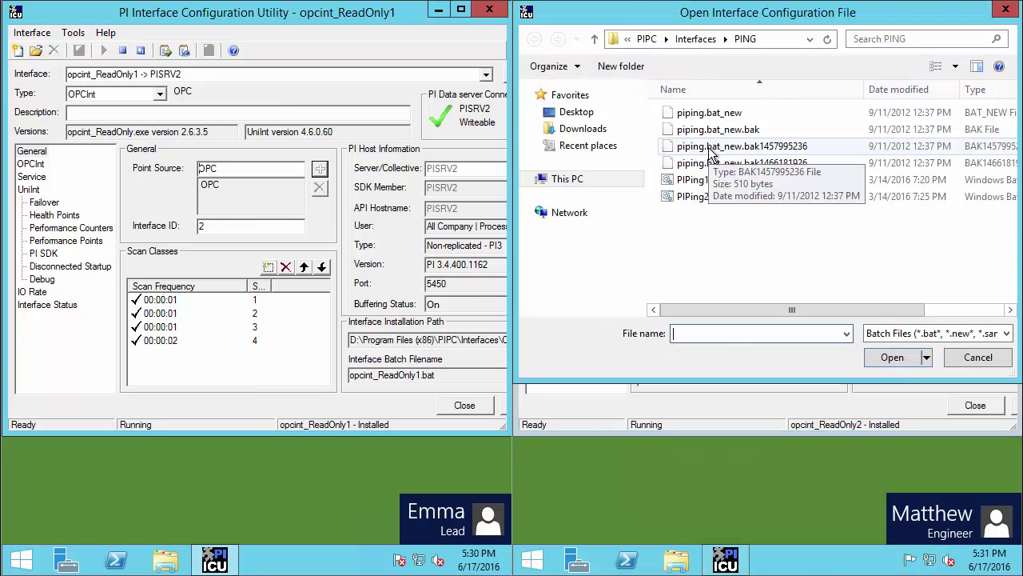
{"action": "double_click", "coordinate": [709, 113]}
{"action": "left_click", "coordinate": [853, 248]}
{"action": "left_click", "coordinate": [831, 262]}
{"action": "left_click", "coordinate": [740, 345]}
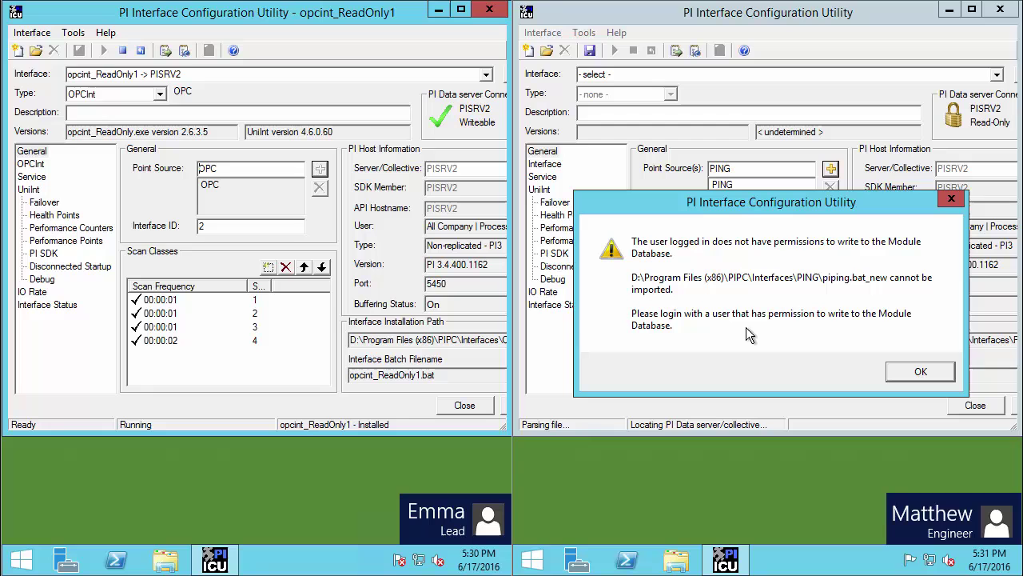